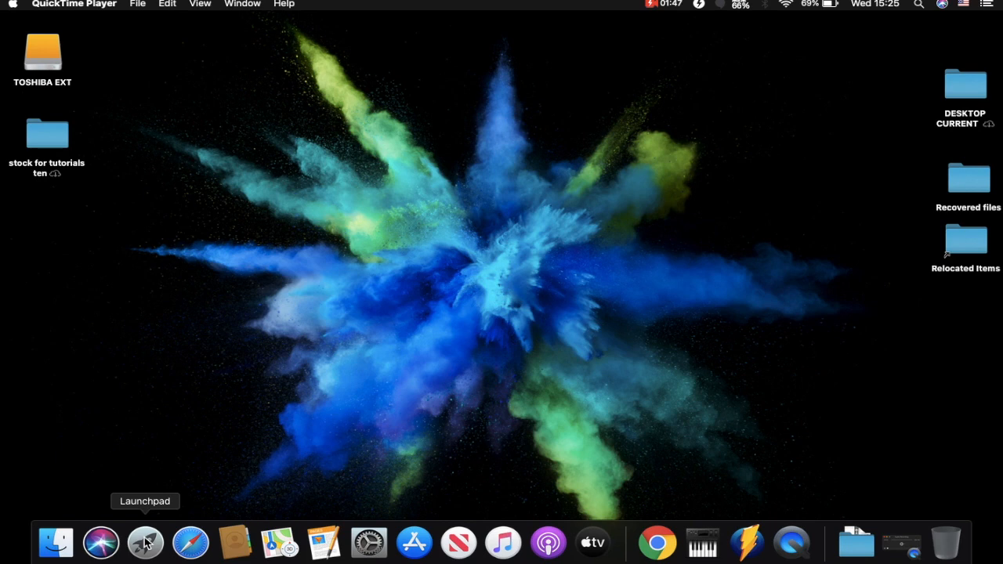
Search the installed applications for "final" and open Final Cut Pro
{"action": "left_click", "coordinate": [145, 542]}
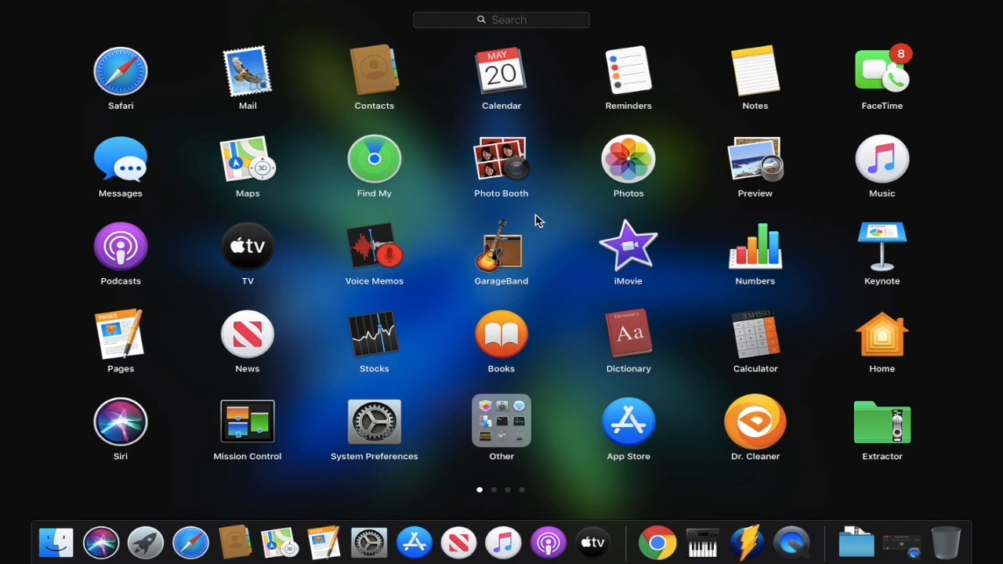
{"action": "left_click", "coordinate": [500, 22]}
{"action": "scroll", "coordinate": [539, 206], "scroll_direction": "right", "scroll_amount": 1}
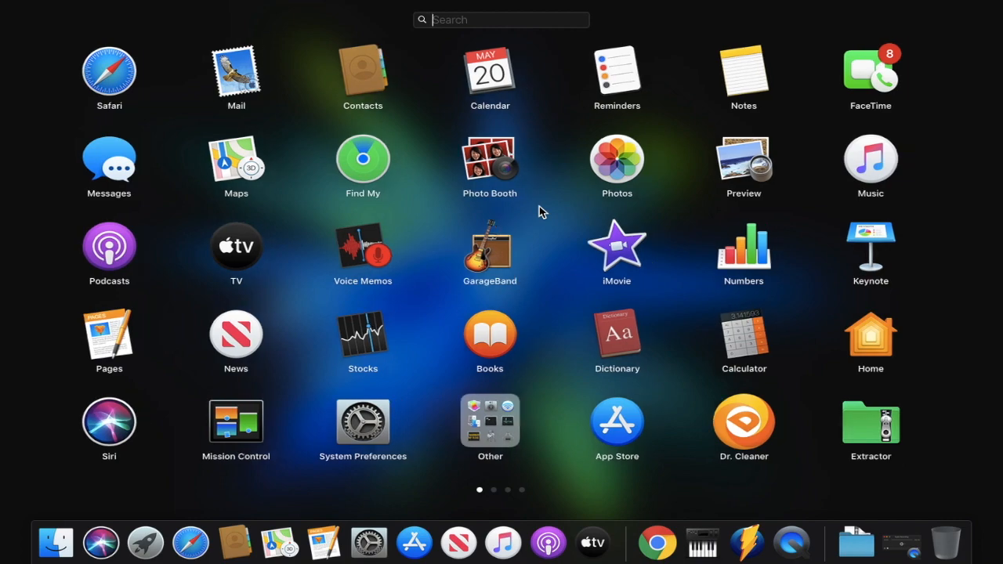
{"action": "scroll", "coordinate": [539, 206], "scroll_direction": "right", "scroll_amount": 2}
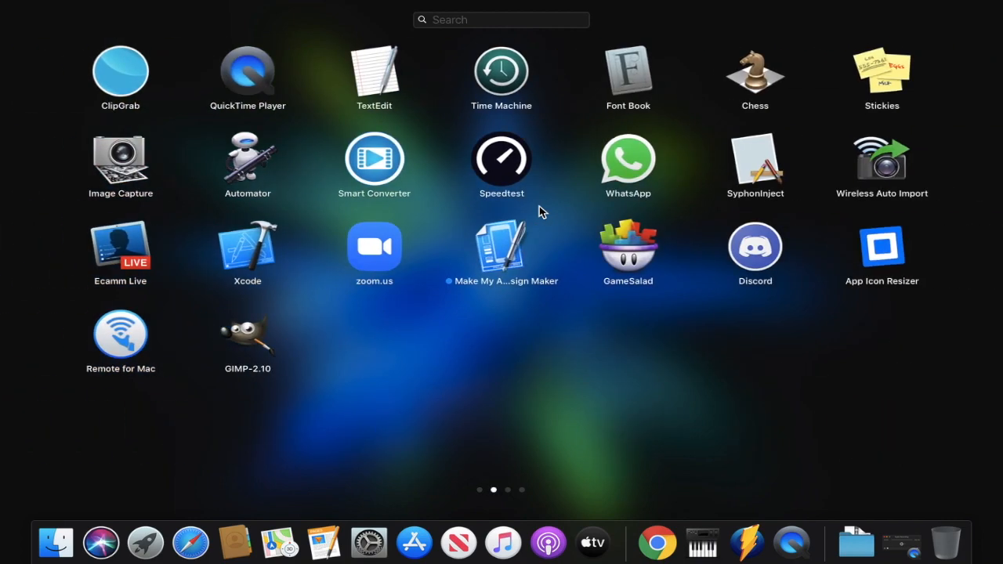
{"action": "scroll", "coordinate": [540, 207], "scroll_direction": "left", "scroll_amount": 2}
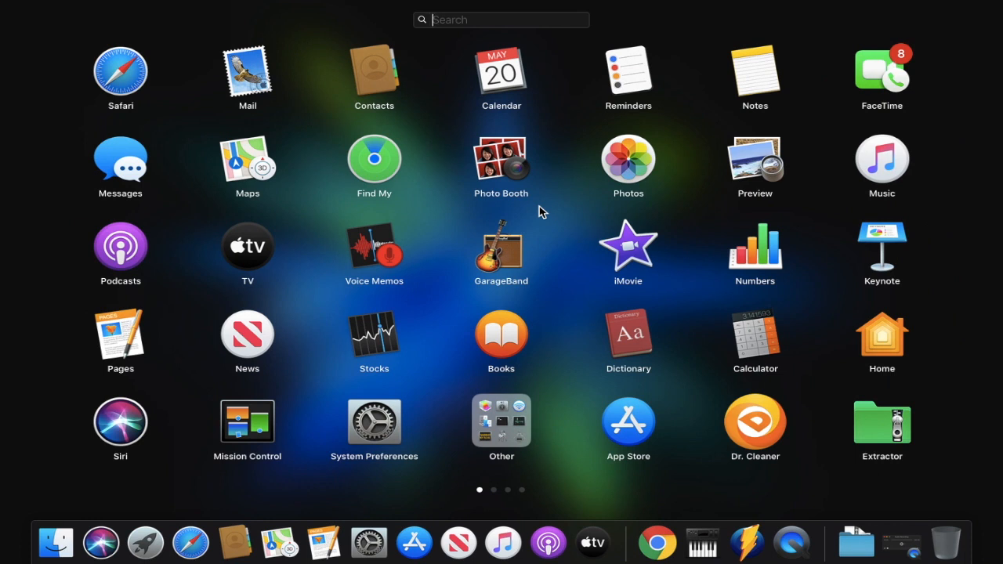
{"action": "left_click", "coordinate": [459, 24]}
{"action": "type", "text": "final"}
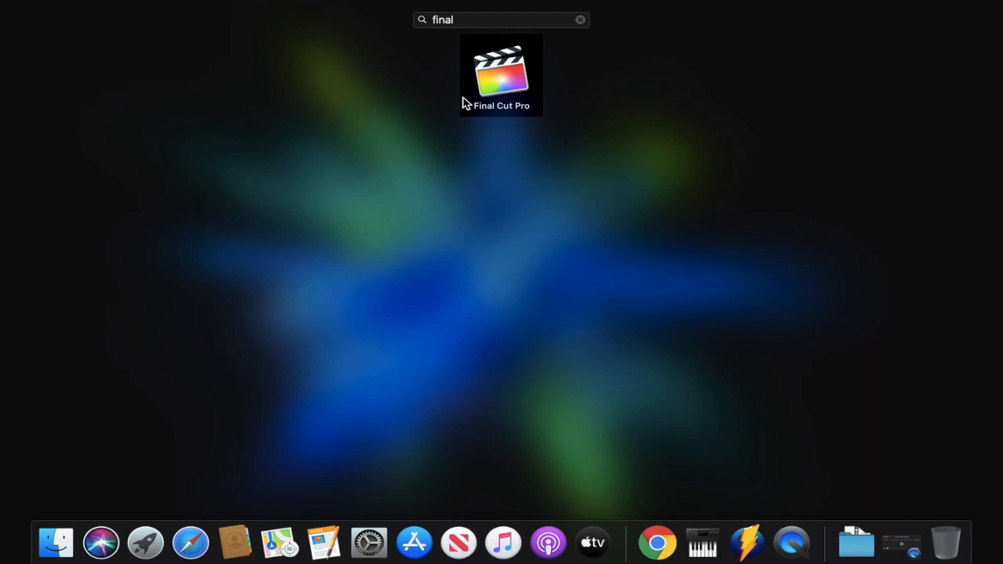
{"action": "left_click", "coordinate": [505, 81]}
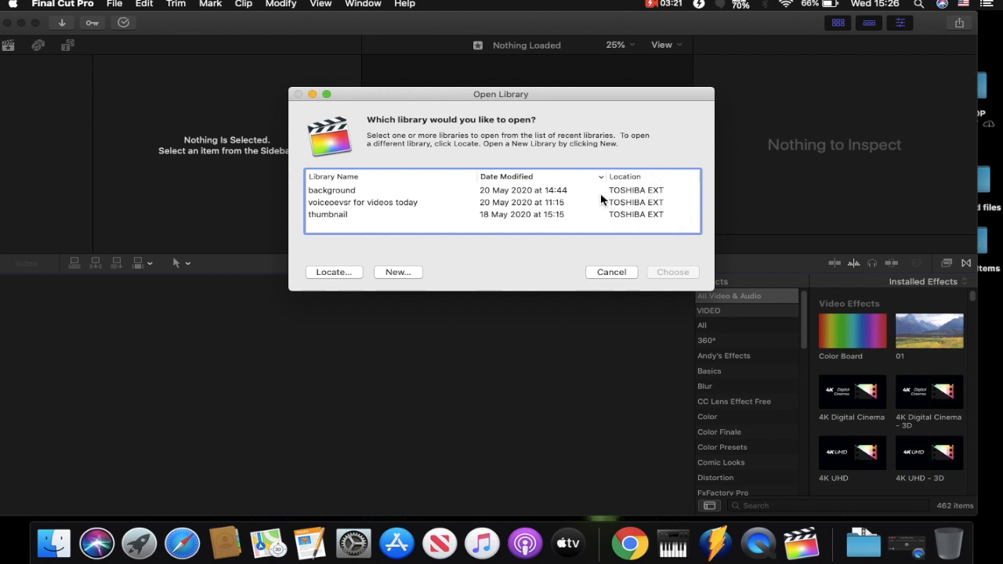
Create a new library named TUTORIAL FOR YT on the TOSHIBA EXT drive
{"action": "left_click", "coordinate": [401, 273]}
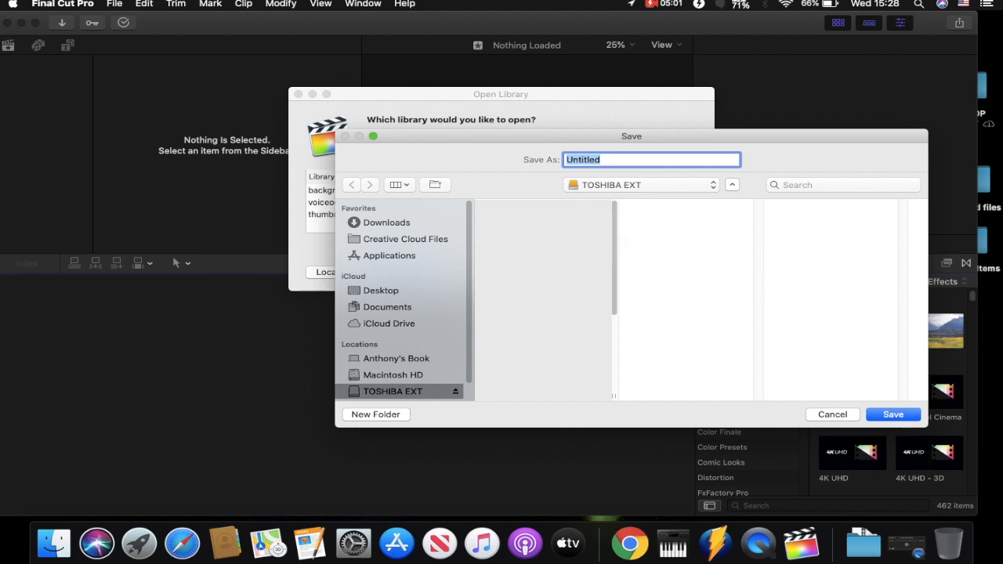
{"action": "left_click", "coordinate": [618, 159]}
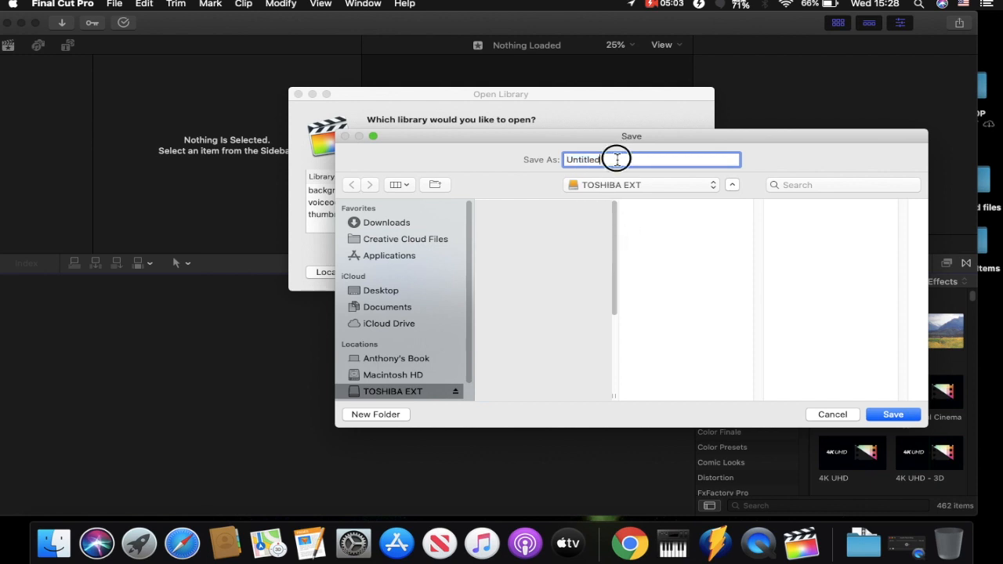
{"action": "double_click", "coordinate": [618, 159]}
{"action": "key", "text": "BackSpace"}
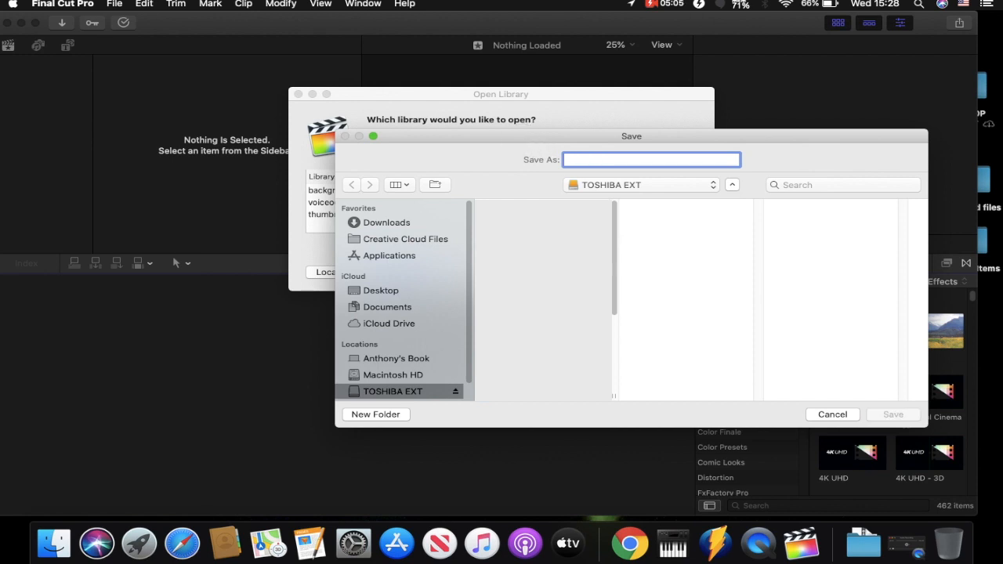
{"action": "type", "text": "TUTORIAL FOR YT"}
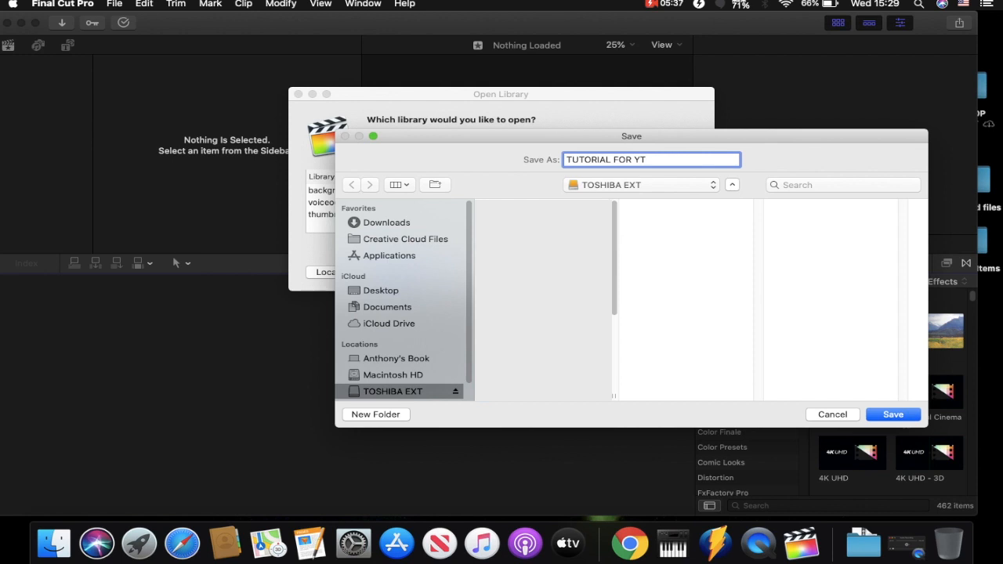
{"action": "left_click", "coordinate": [890, 413]}
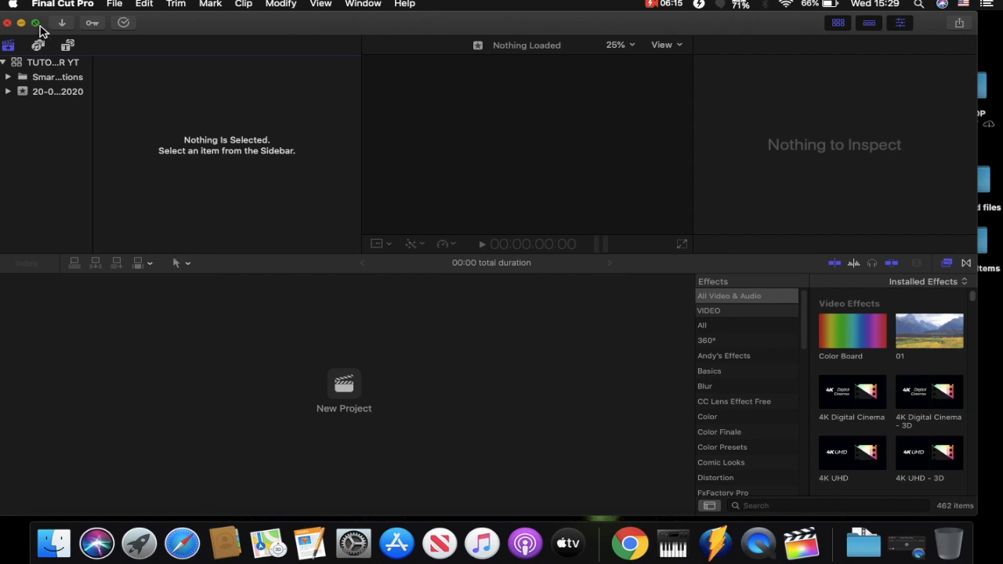
Switch the Final Cut Pro window to full screen
{"action": "mouse_move", "coordinate": [36, 24]}
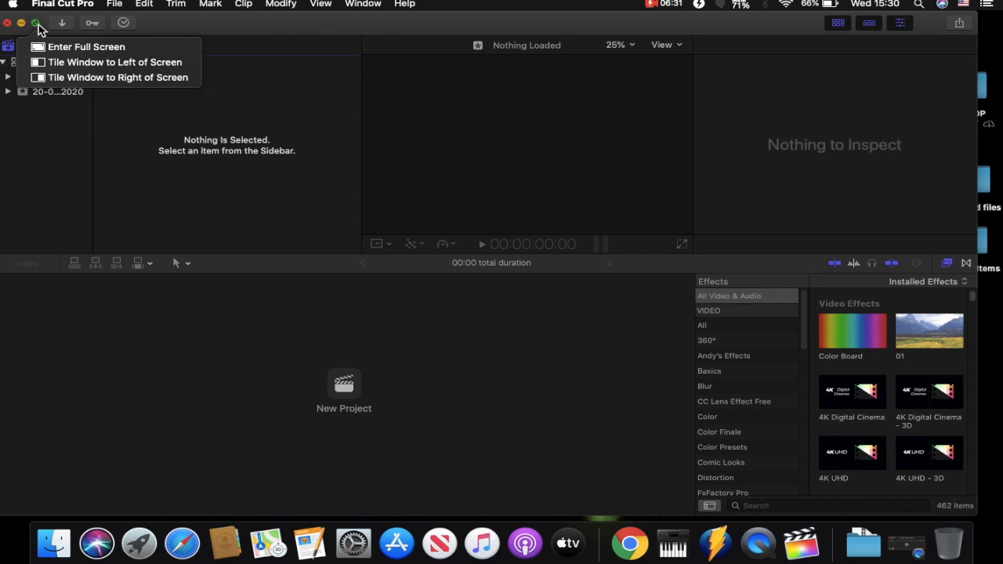
{"action": "left_click", "coordinate": [37, 24]}
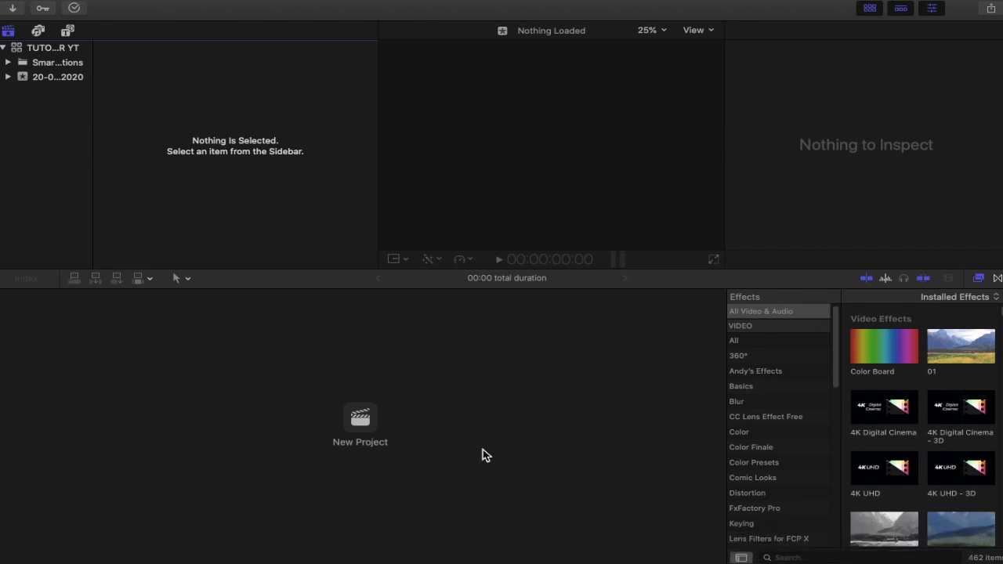
{"action": "mouse_move", "coordinate": [482, 558]}
{"action": "mouse_move", "coordinate": [43, 4]}
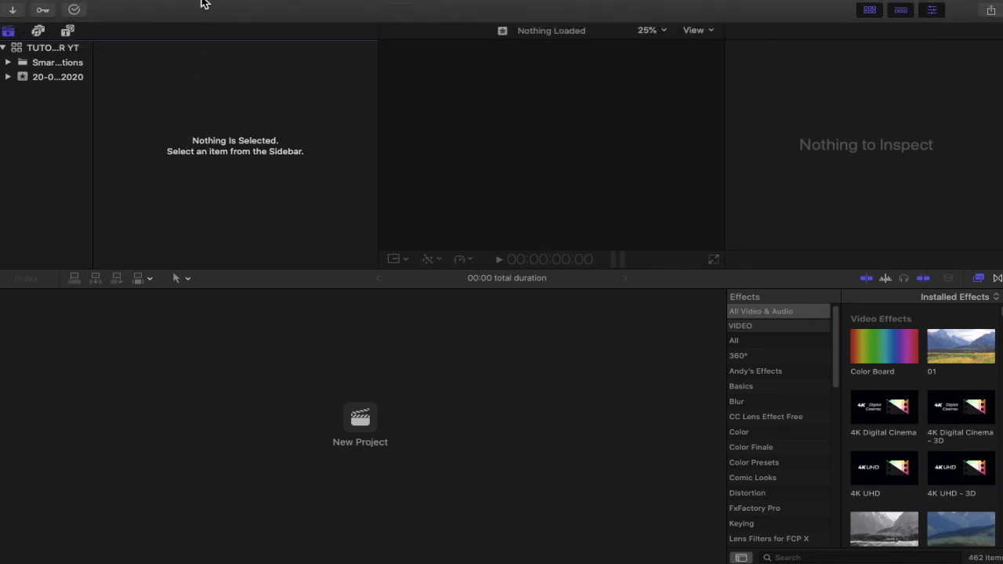
{"action": "mouse_move", "coordinate": [202, 3]}
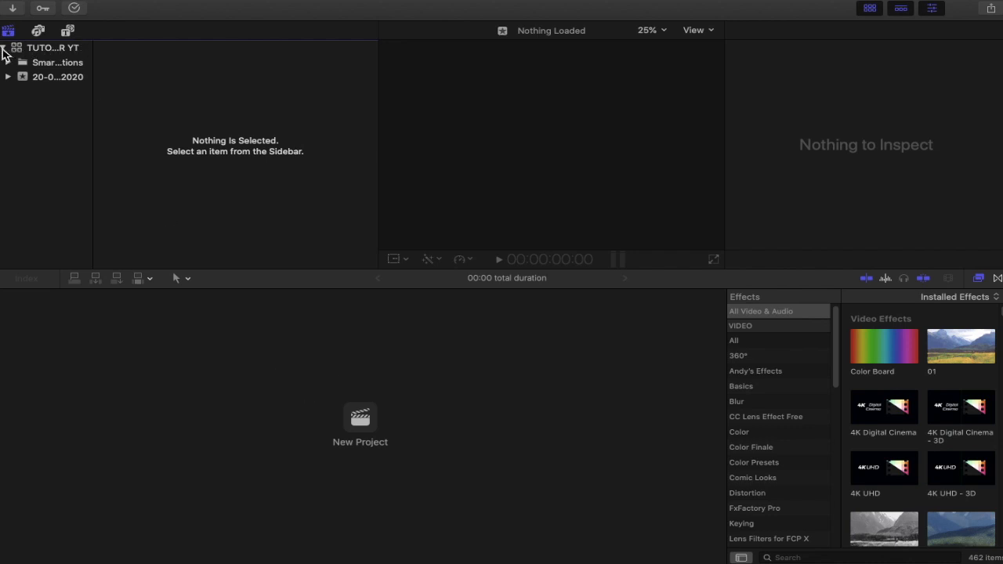
{"action": "left_click", "coordinate": [4, 48]}
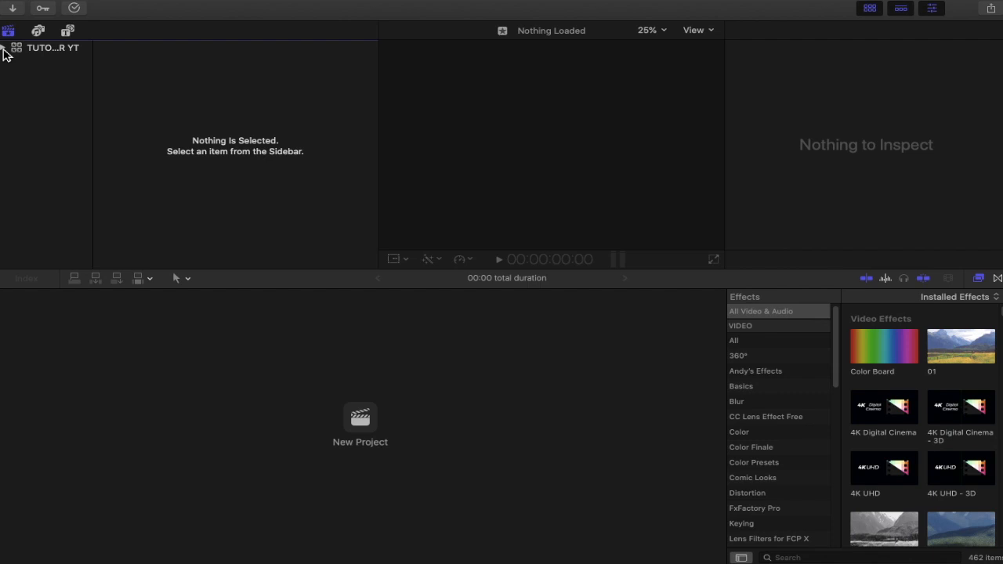
{"action": "left_click", "coordinate": [4, 48]}
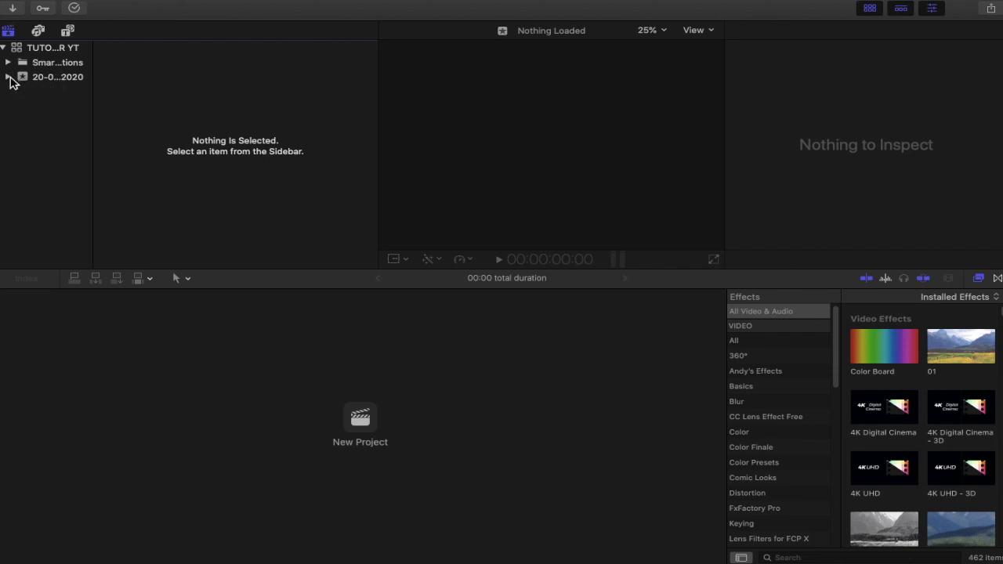
{"action": "left_click", "coordinate": [9, 77]}
Start a new project in the 20-05-2020 event and name it PART ONE
{"action": "left_click", "coordinate": [362, 419]}
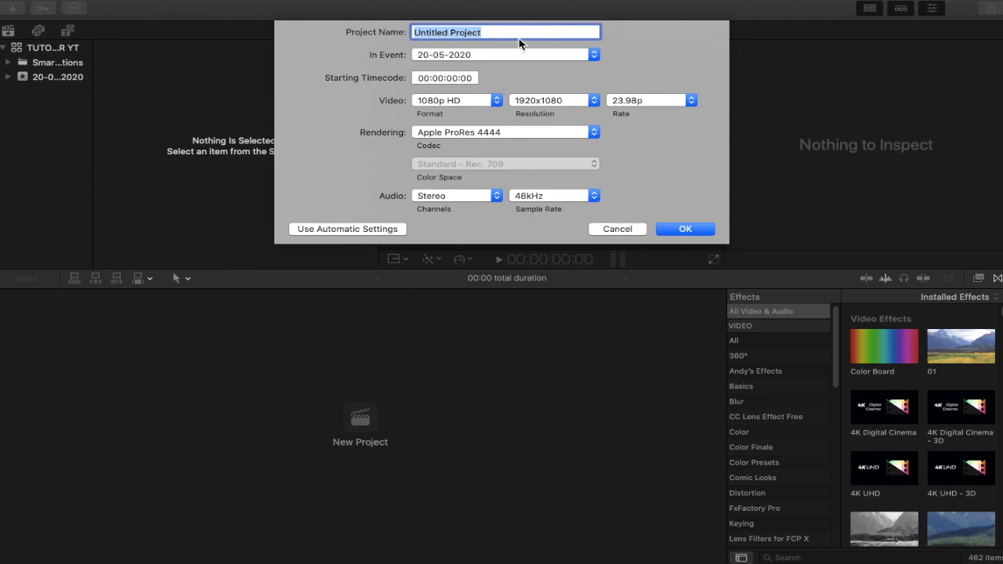
{"action": "left_click_drag", "start_coordinate": [515, 31], "coordinate": [415, 29]}
{"action": "key", "text": "BackSpace"}
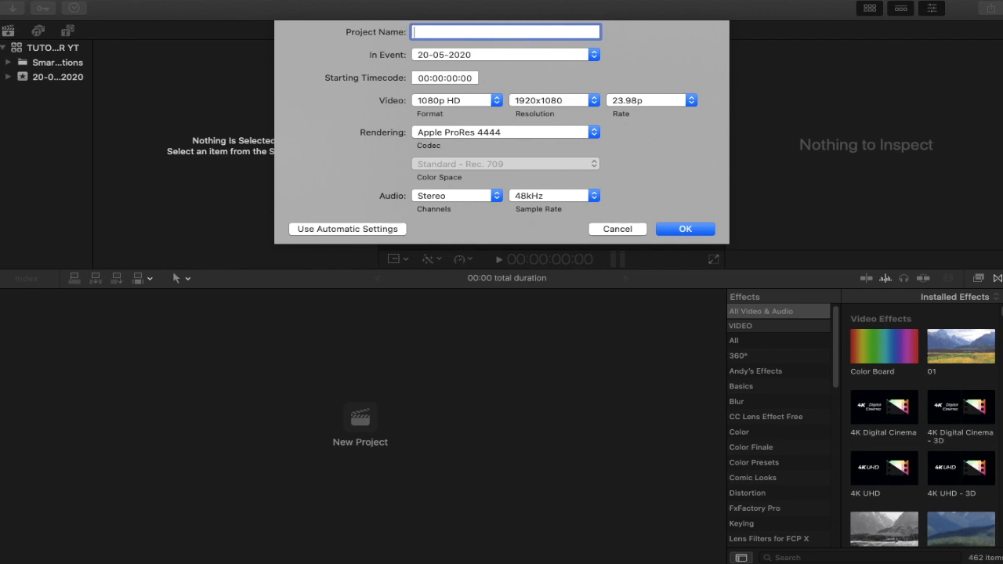
{"action": "type", "text": "PART ONE"}
{"action": "left_click", "coordinate": [593, 100]}
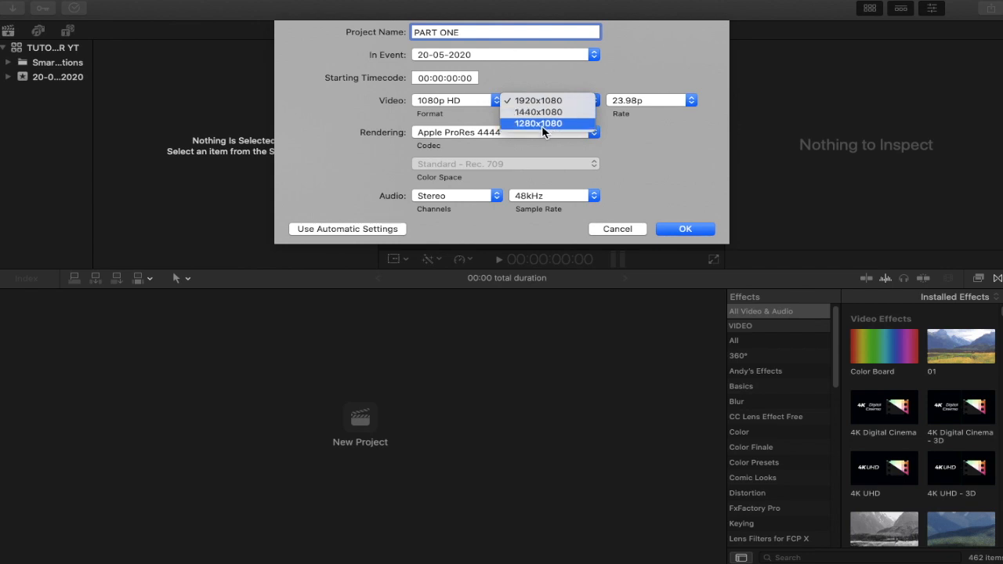
{"action": "left_click", "coordinate": [582, 73]}
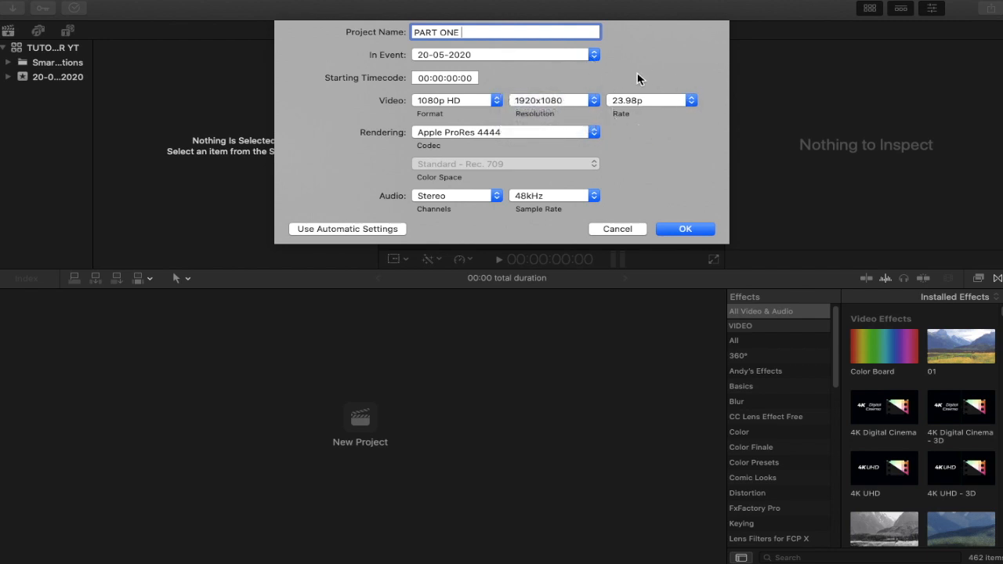
{"action": "left_click", "coordinate": [689, 102]}
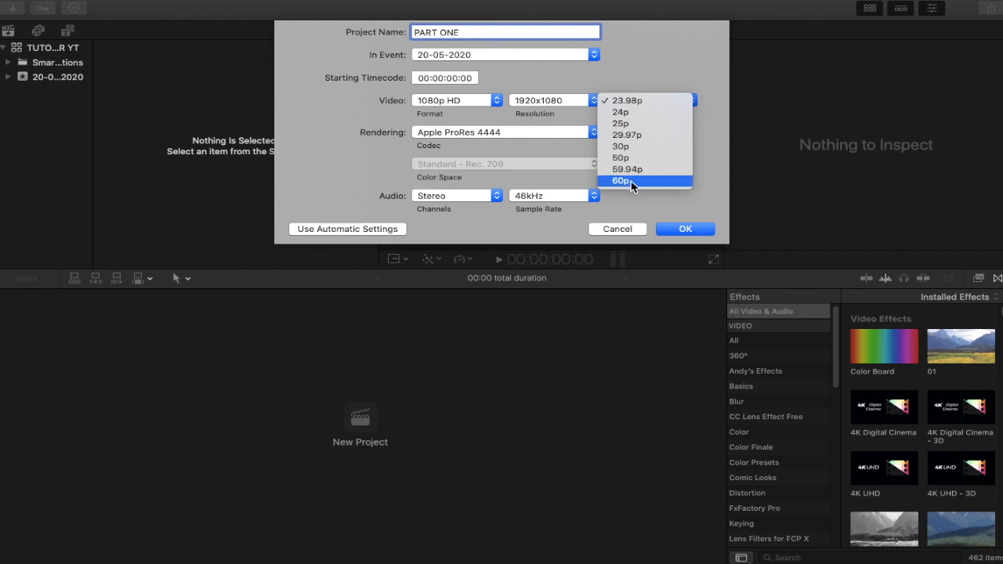
{"action": "left_click", "coordinate": [555, 119]}
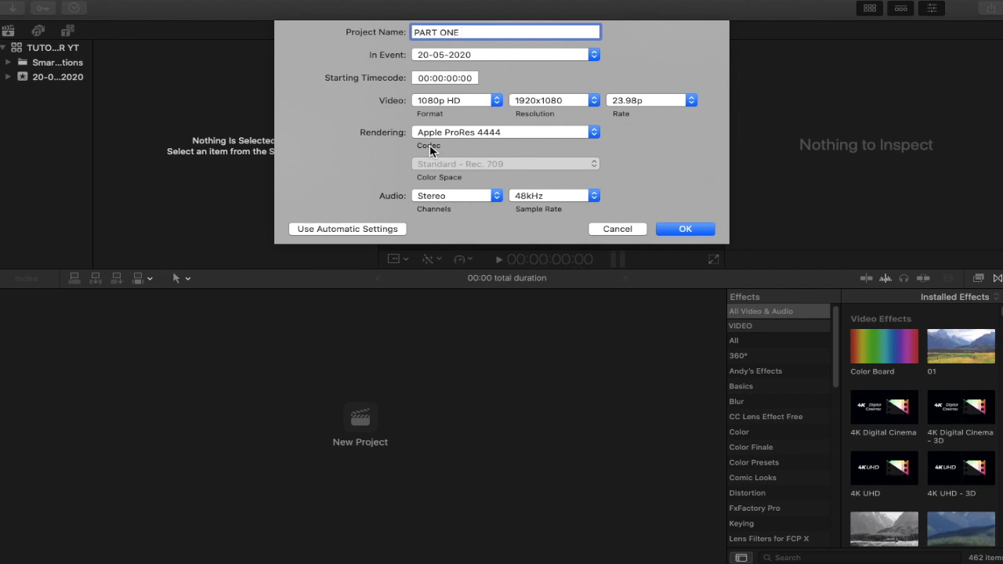
Set the rendering codec to Apple ProRes 422 and the frame rate to 30p, and create the project
{"action": "left_click", "coordinate": [594, 133]}
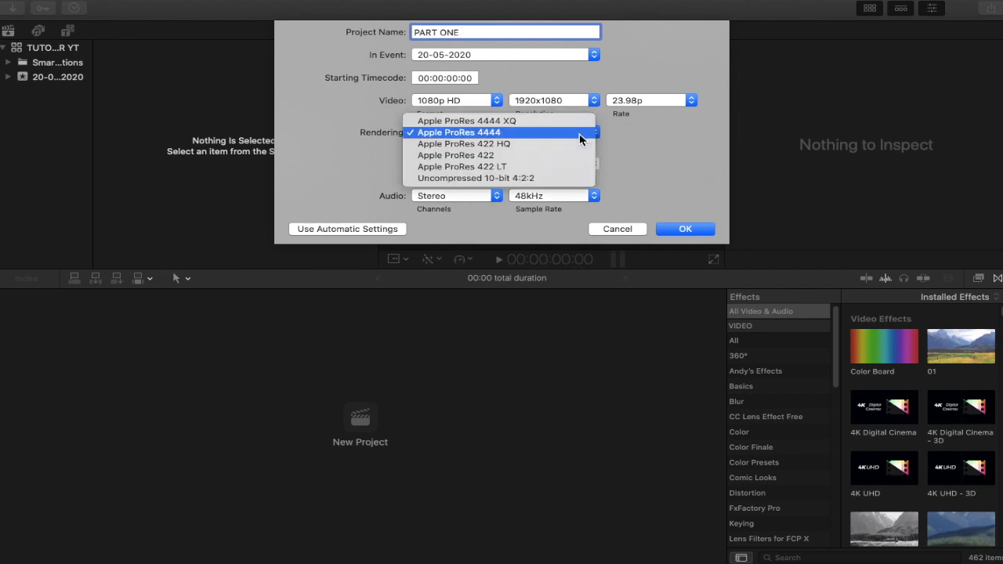
{"action": "left_click", "coordinate": [532, 163]}
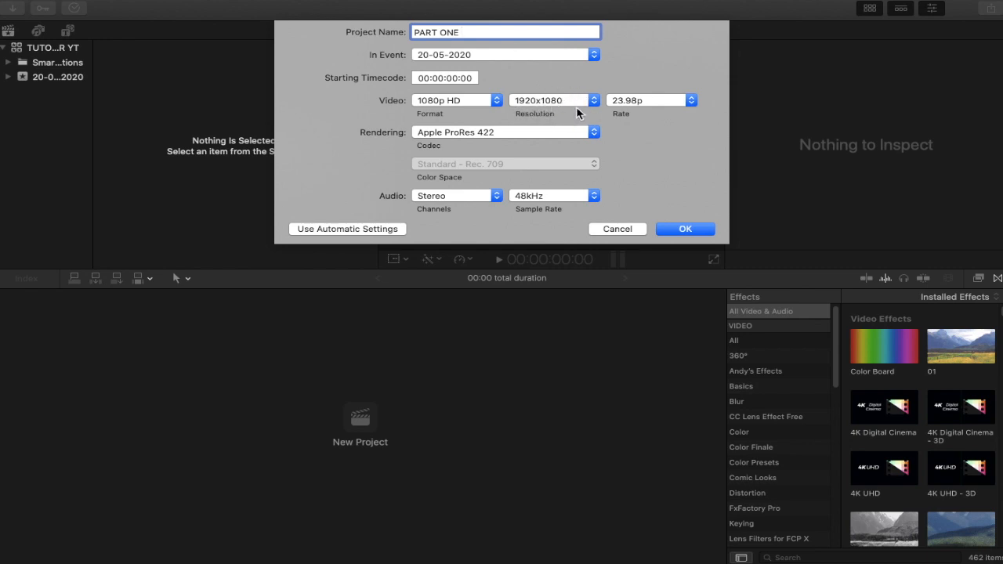
{"action": "left_click", "coordinate": [691, 100]}
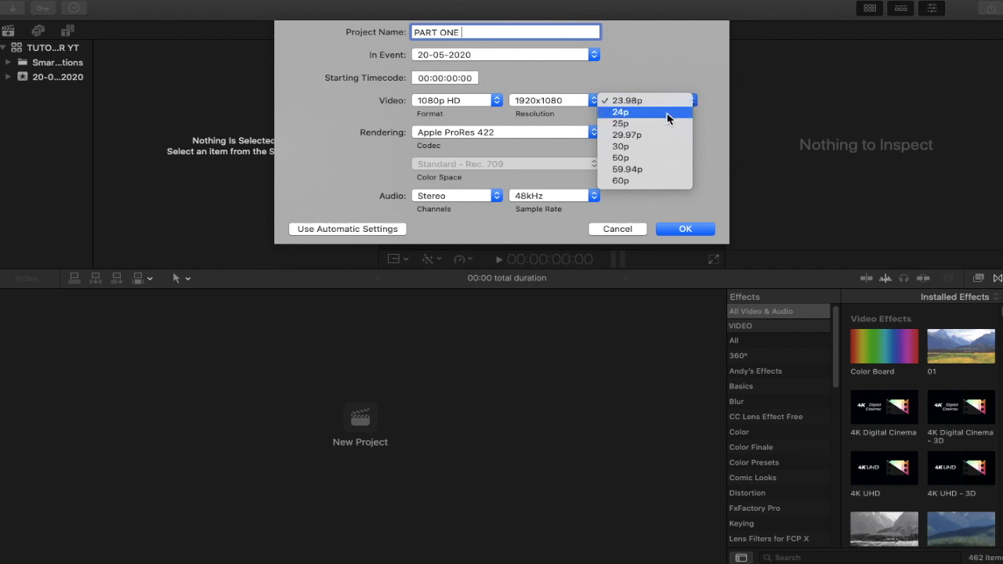
{"action": "left_click", "coordinate": [640, 147]}
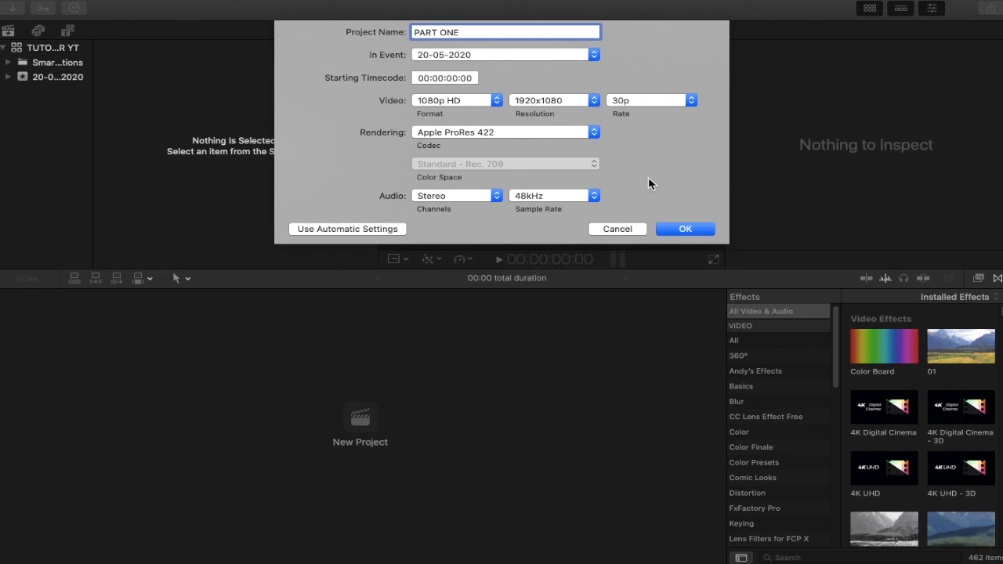
{"action": "left_click", "coordinate": [683, 230]}
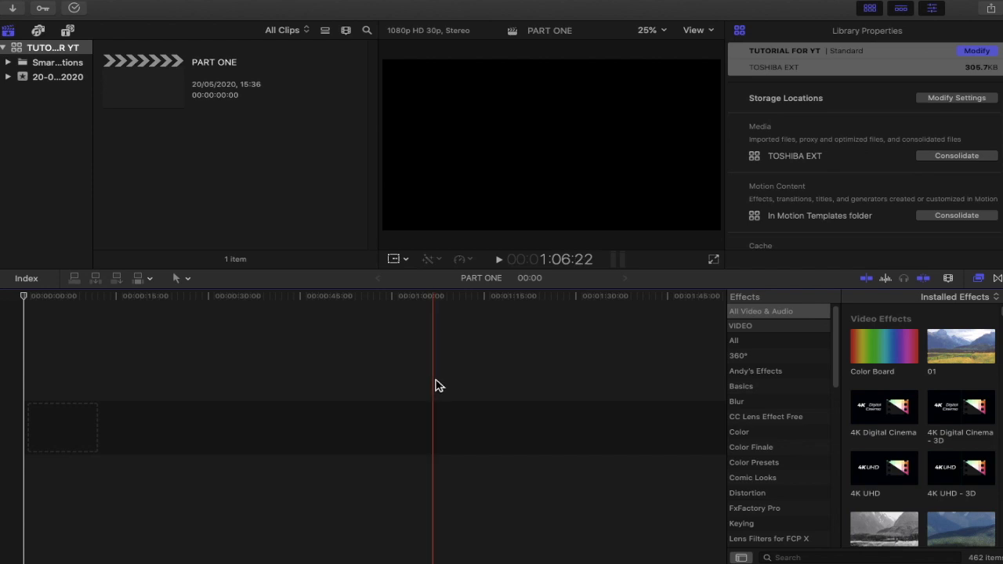
{"action": "left_click", "coordinate": [8, 48]}
{"action": "left_click", "coordinate": [8, 49]}
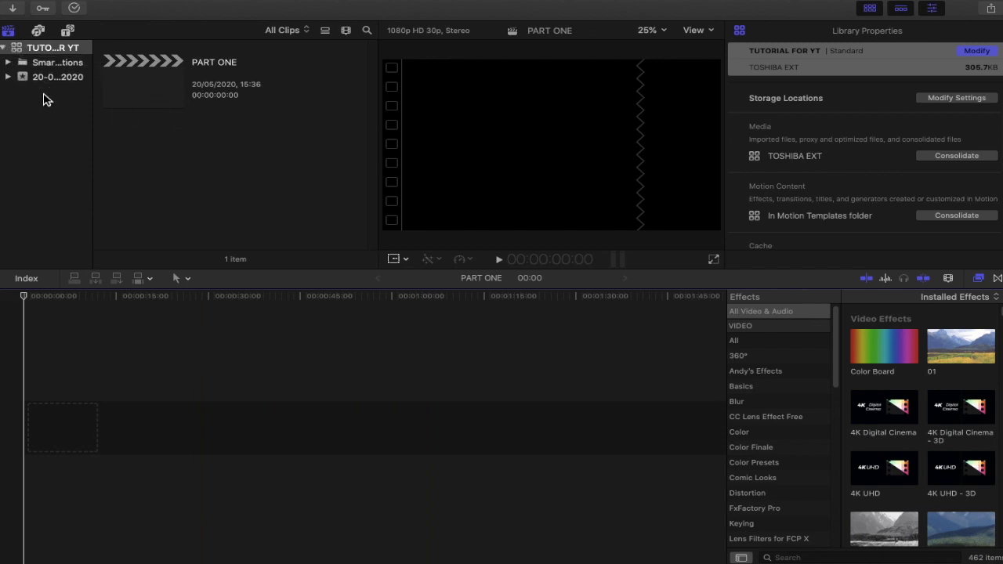